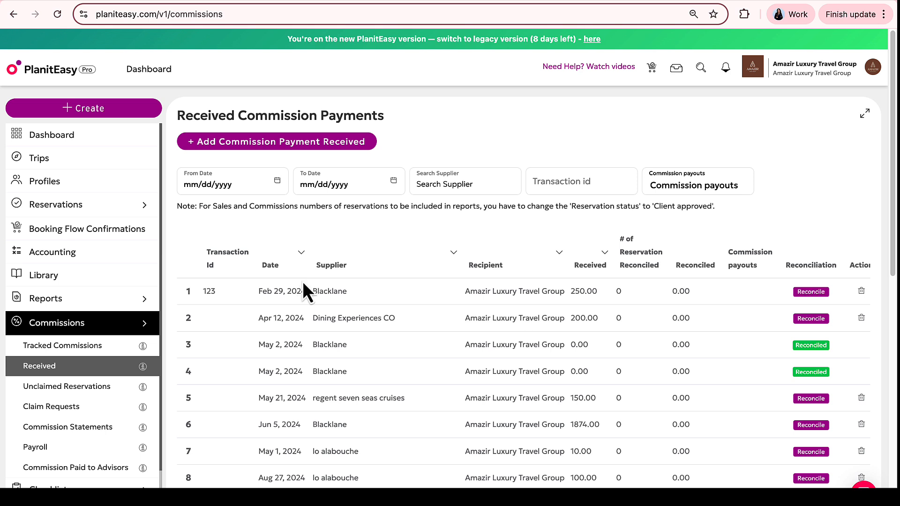
- Start a new received commission payment and set its amount to 3143.96
{"action": "left_click", "coordinate": [52, 366]}
{"action": "left_click", "coordinate": [228, 141]}
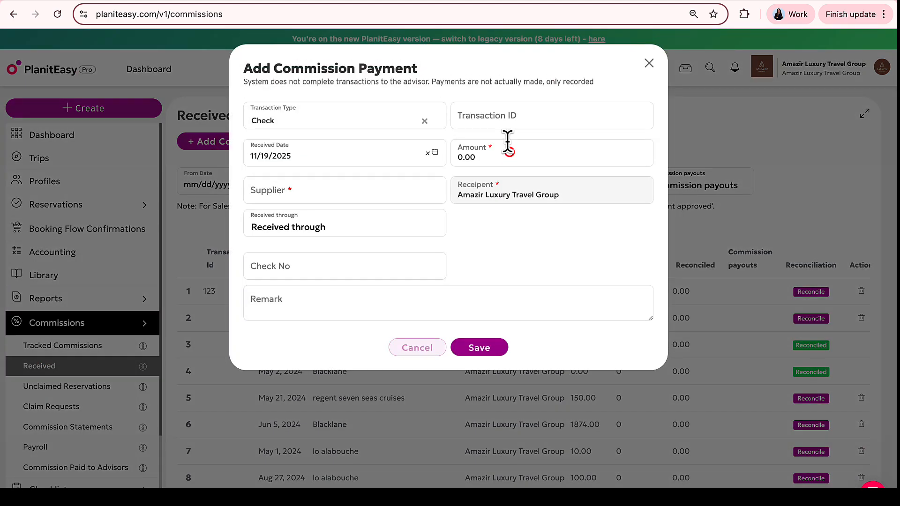
{"action": "left_click", "coordinate": [509, 151]}
{"action": "type", "text": "3"}
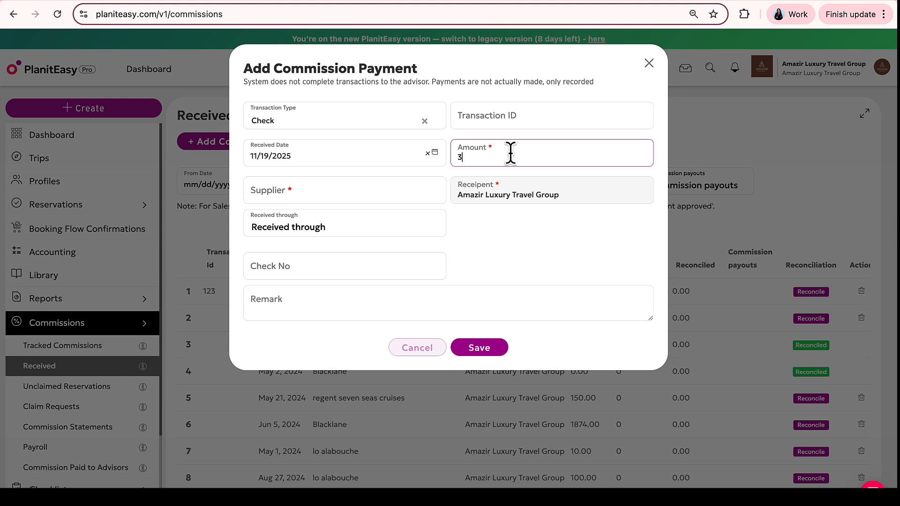
{"action": "type", "text": "143.96"}
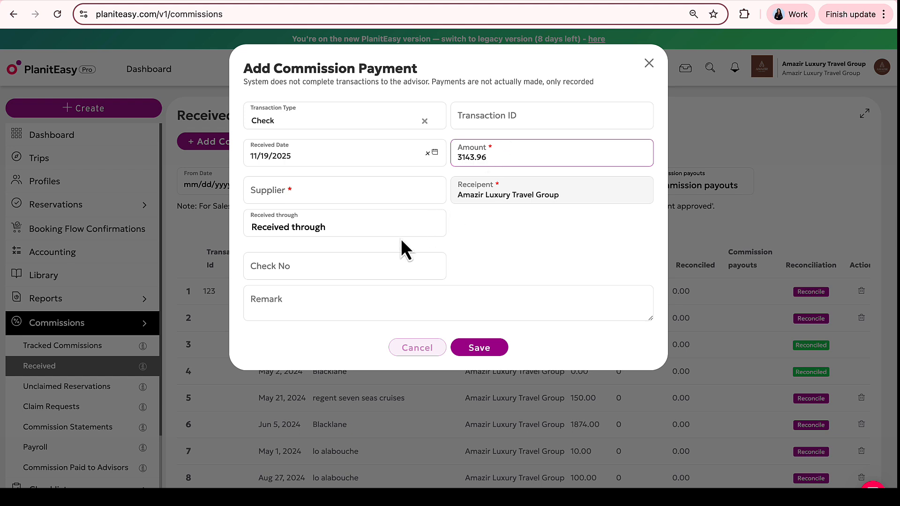
- Set the commission payment's supplier to Norwegian Cruise Lines
{"action": "left_click", "coordinate": [339, 194]}
{"action": "type", "text": "n"}
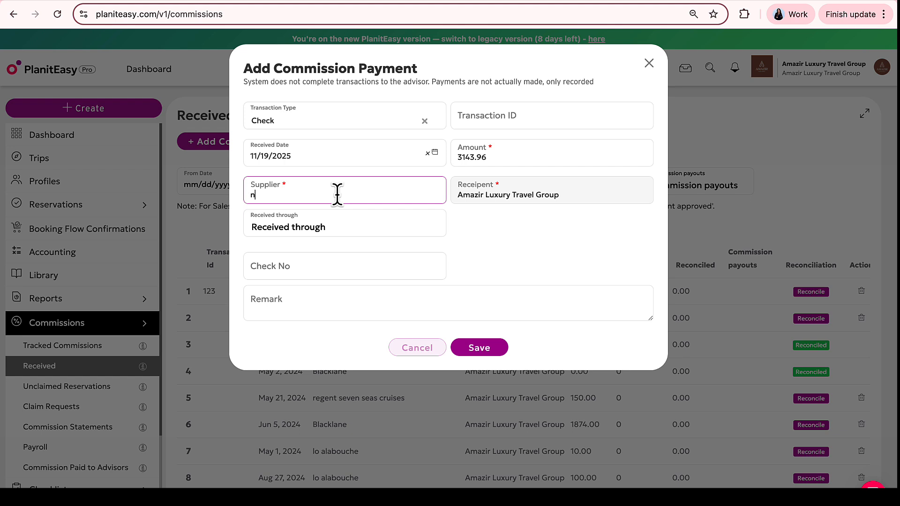
{"action": "type", "text": "orwe"}
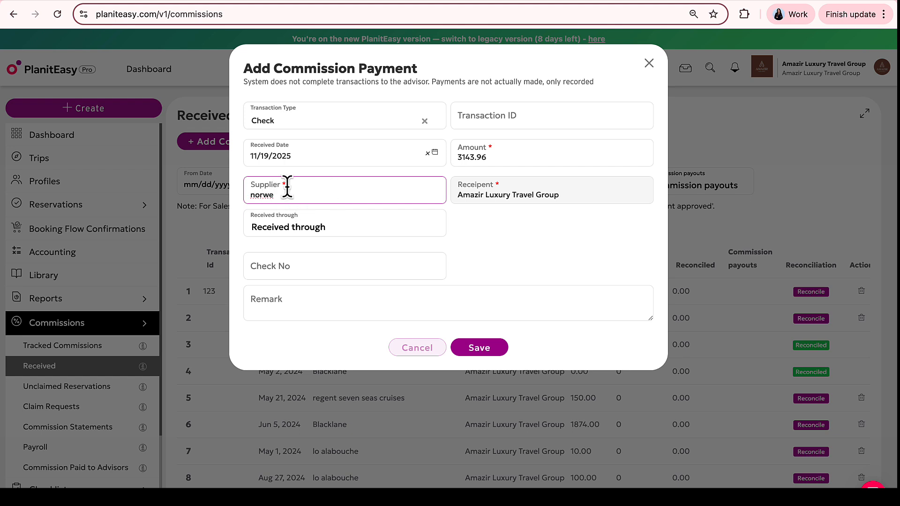
{"action": "type", "text": "gian"}
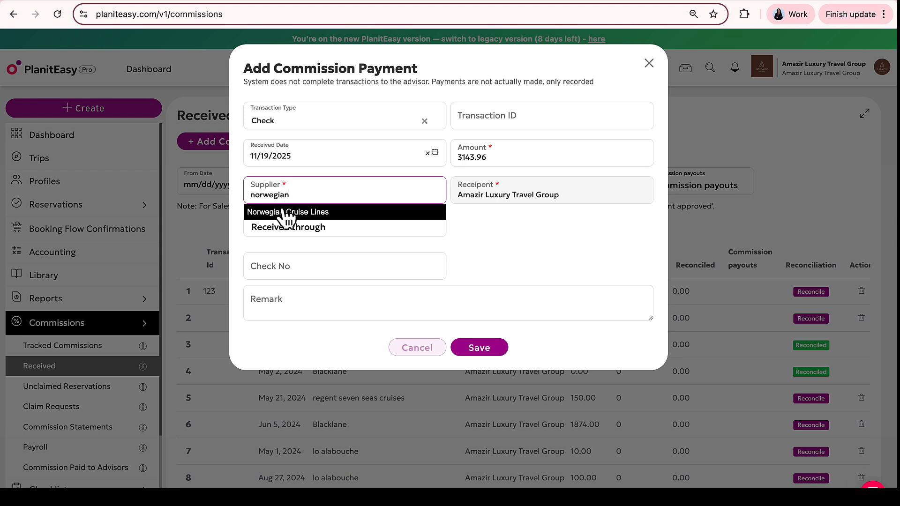
{"action": "left_click", "coordinate": [304, 214]}
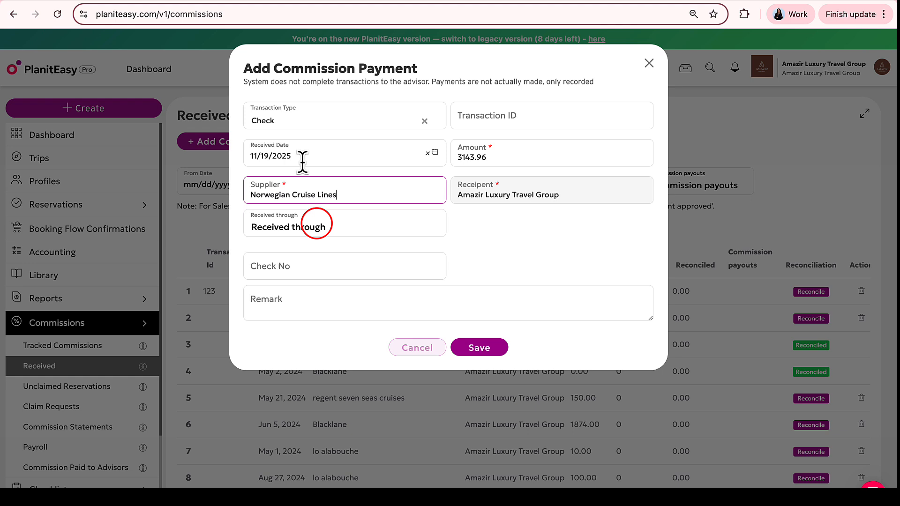
- Record the payment as received directly from the supplier, leave the transaction ID and check number blank, and save it
{"action": "left_click", "coordinate": [315, 226]}
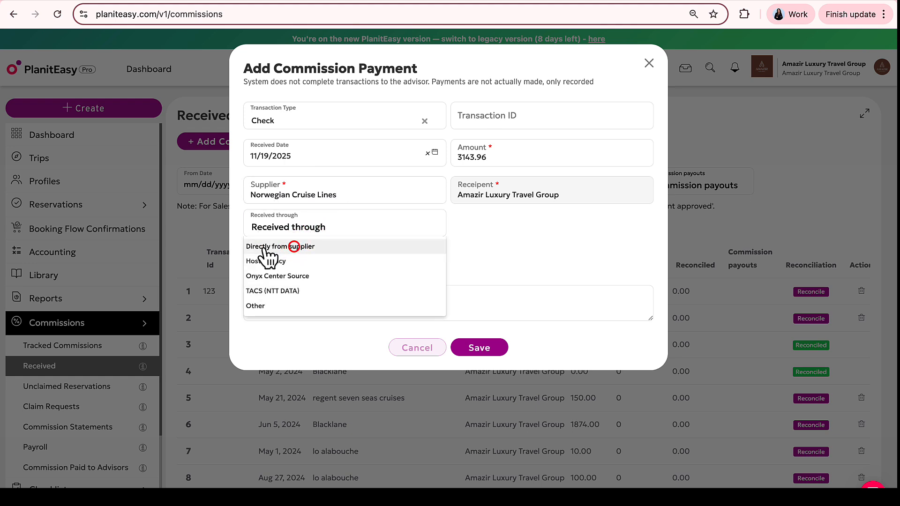
{"action": "left_click", "coordinate": [294, 247]}
{"action": "left_click", "coordinate": [512, 115]}
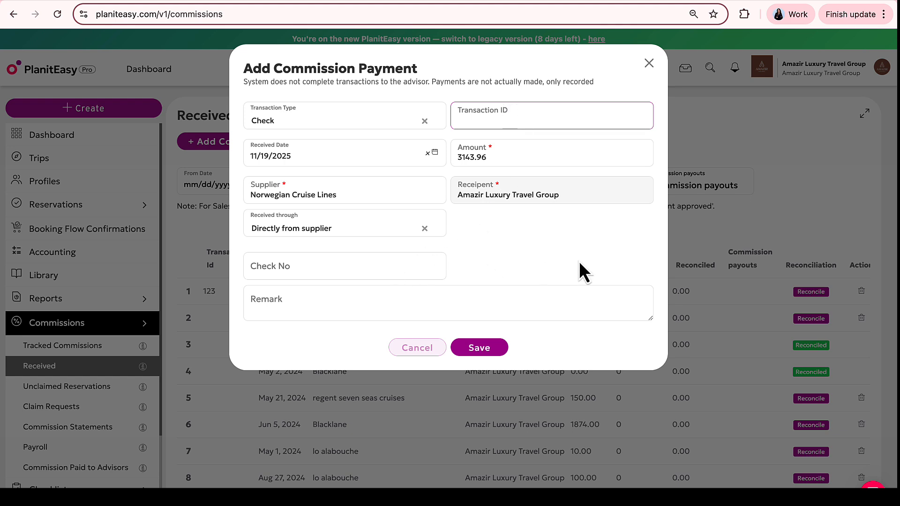
{"action": "left_click", "coordinate": [377, 269]}
{"action": "left_click", "coordinate": [377, 269]}
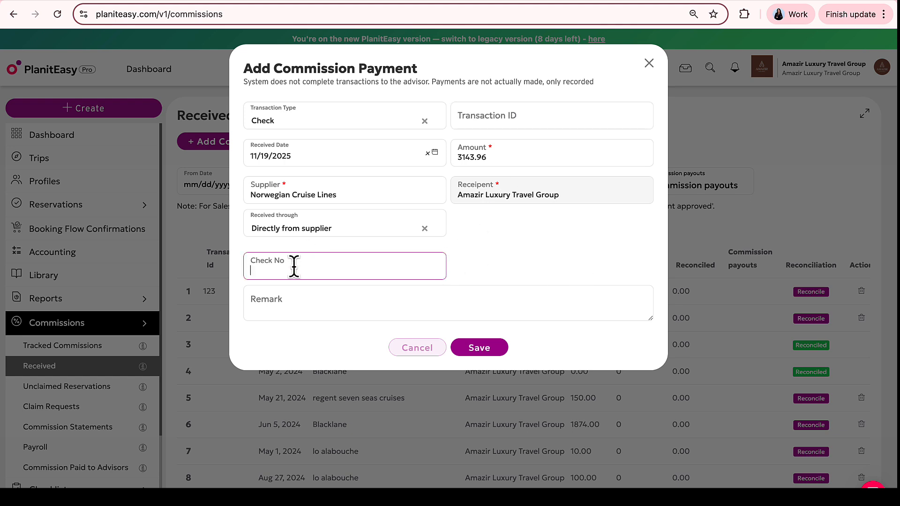
{"action": "left_click", "coordinate": [481, 355]}
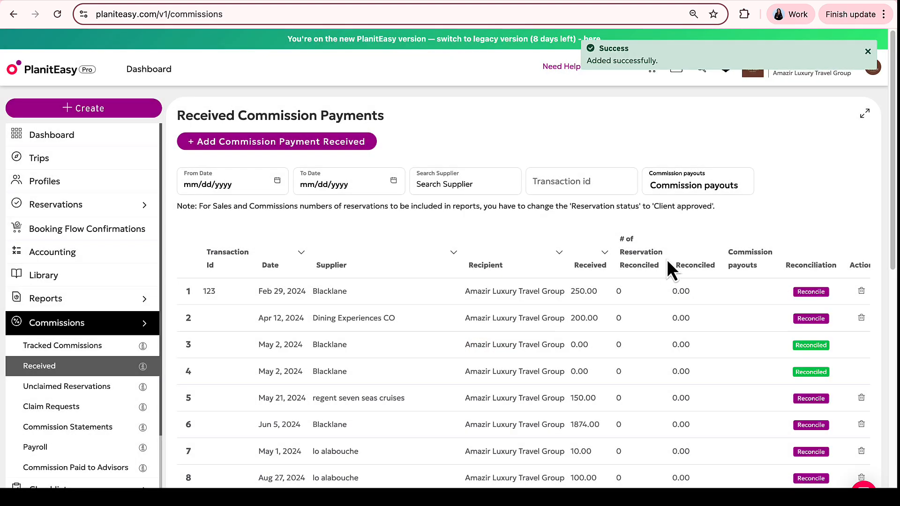
- Open the reconciliation of the Nov 19, 2025 Norwegian Cruise Lines commission payment
{"action": "scroll", "coordinate": [671, 262], "scroll_direction": "down", "scroll_amount": 10}
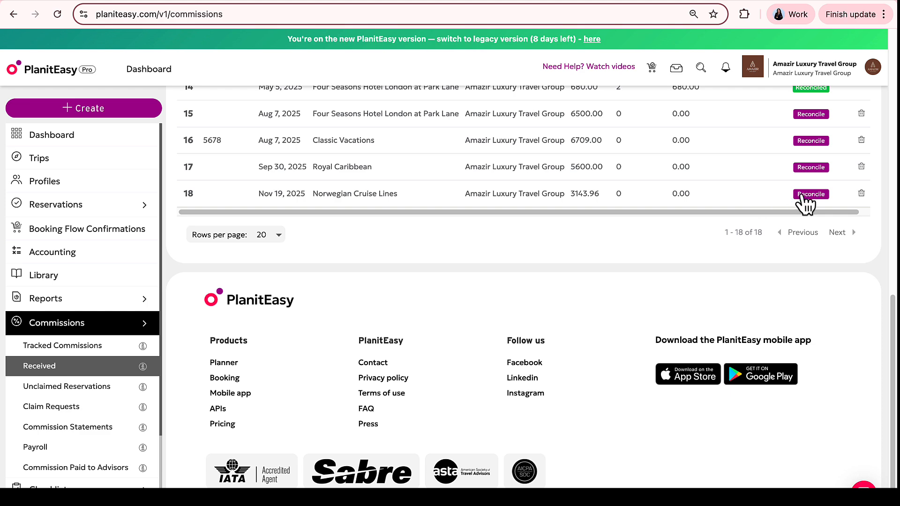
{"action": "scroll", "coordinate": [816, 234], "scroll_direction": "up", "scroll_amount": 1}
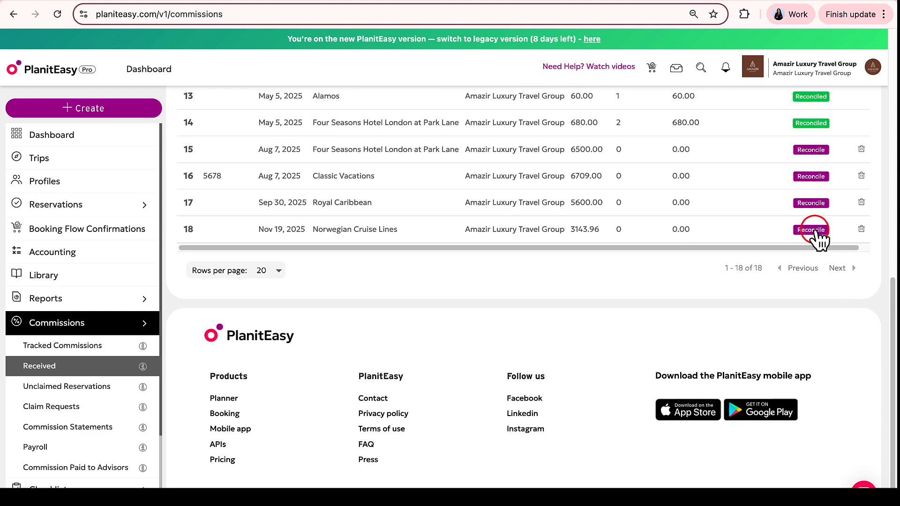
{"action": "left_click", "coordinate": [814, 230]}
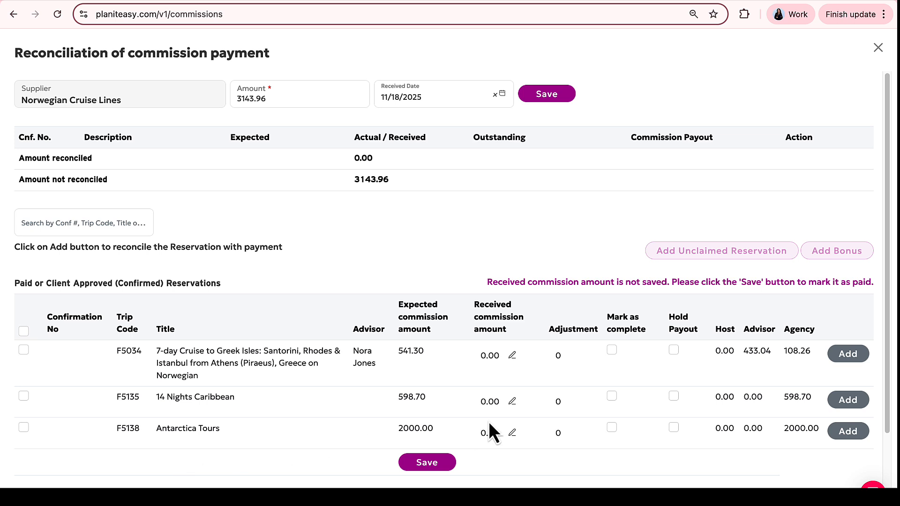
- Add the 7-day Cruise to Greek Isles reservation to the payment with a received amount of 544.30
{"action": "left_click", "coordinate": [857, 355]}
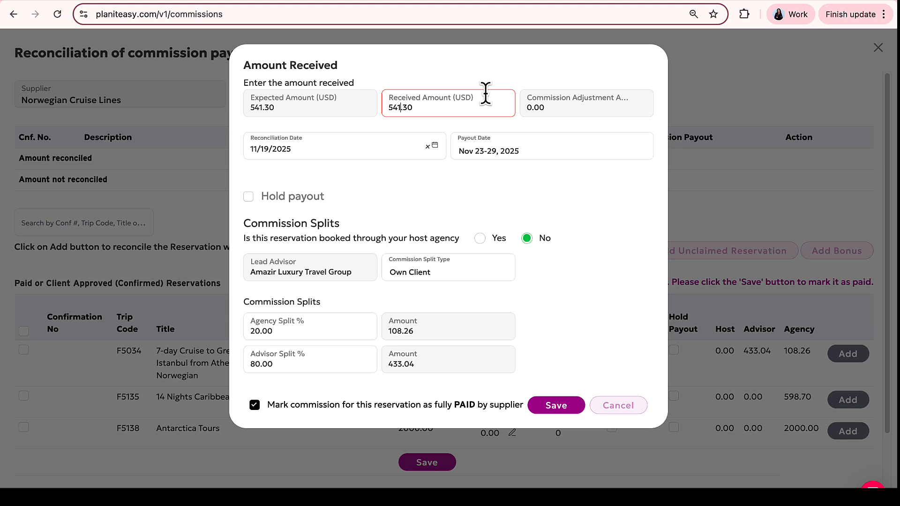
{"action": "key", "text": "BackSpace"}
{"action": "type", "text": "4"}
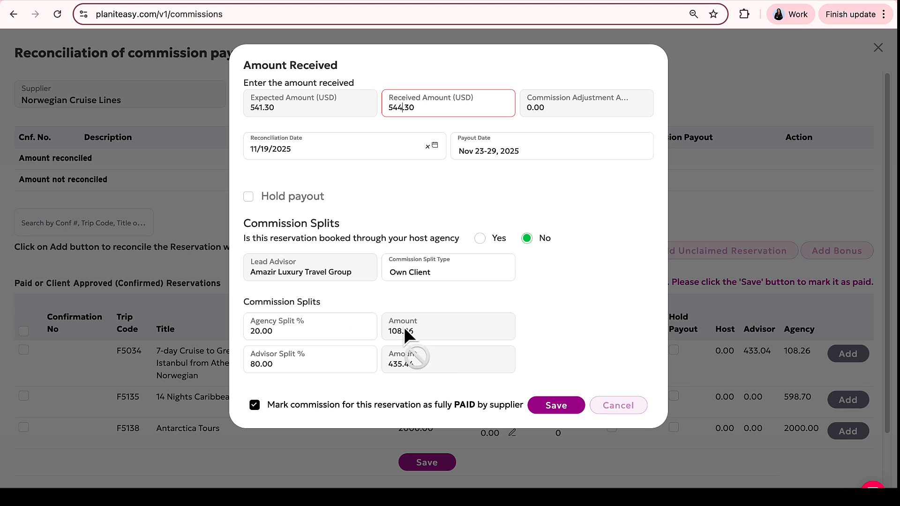
{"action": "left_click", "coordinate": [419, 177]}
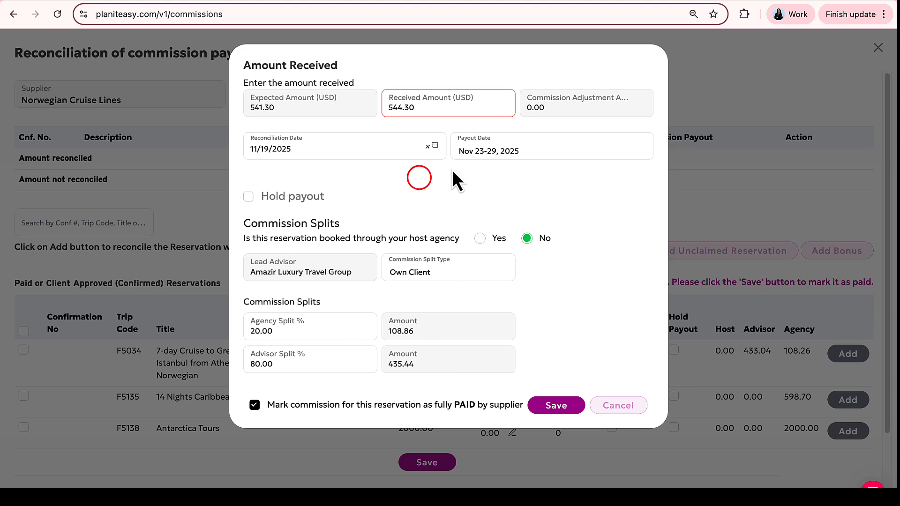
{"action": "left_click", "coordinate": [420, 178]}
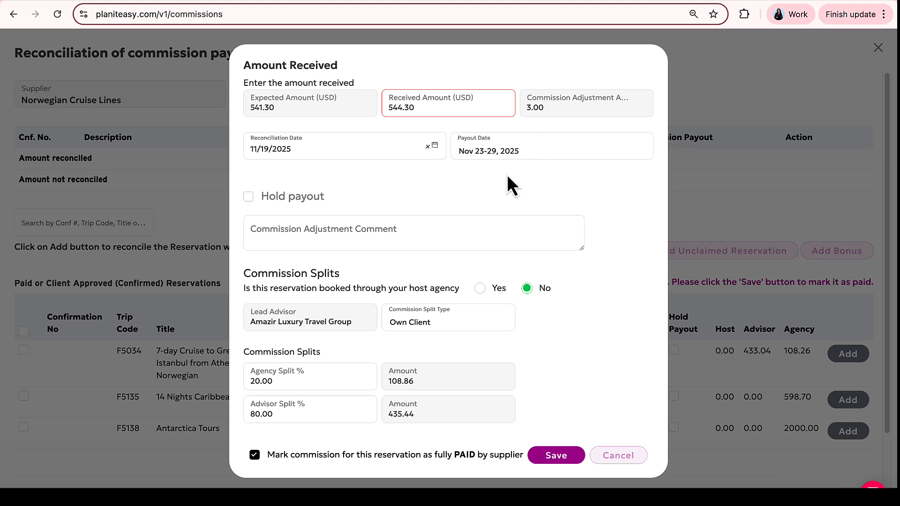
- Turn the payout hold on and off again for the Greek Isles reservation, and save and confirm its reconciliation
{"action": "left_click", "coordinate": [249, 197]}
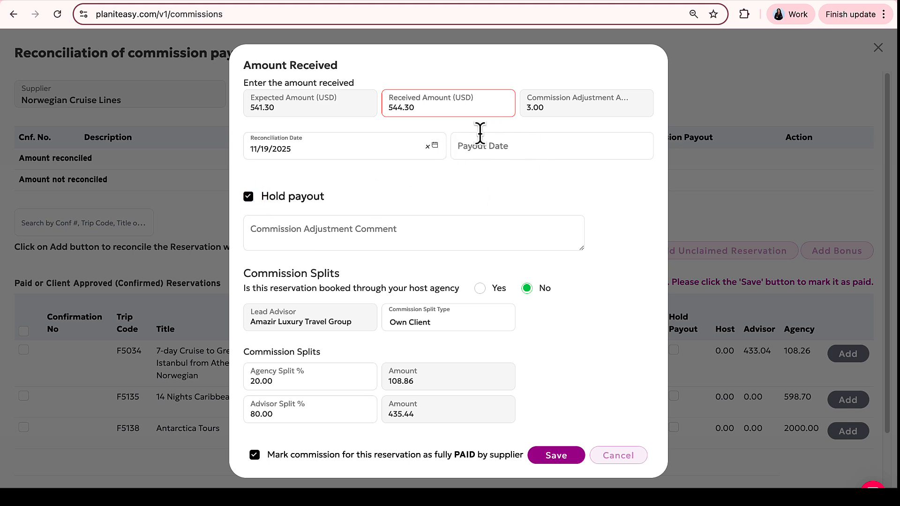
{"action": "left_click", "coordinate": [250, 197]}
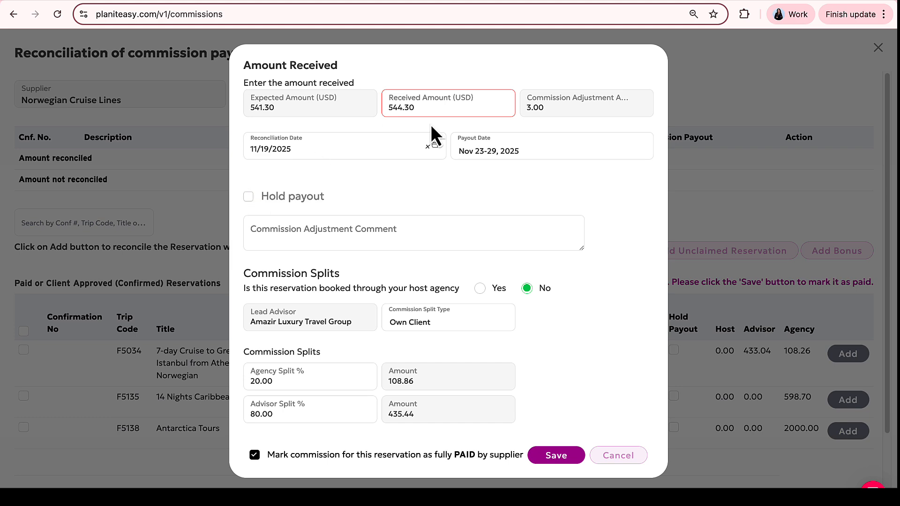
{"action": "left_click", "coordinate": [555, 457]}
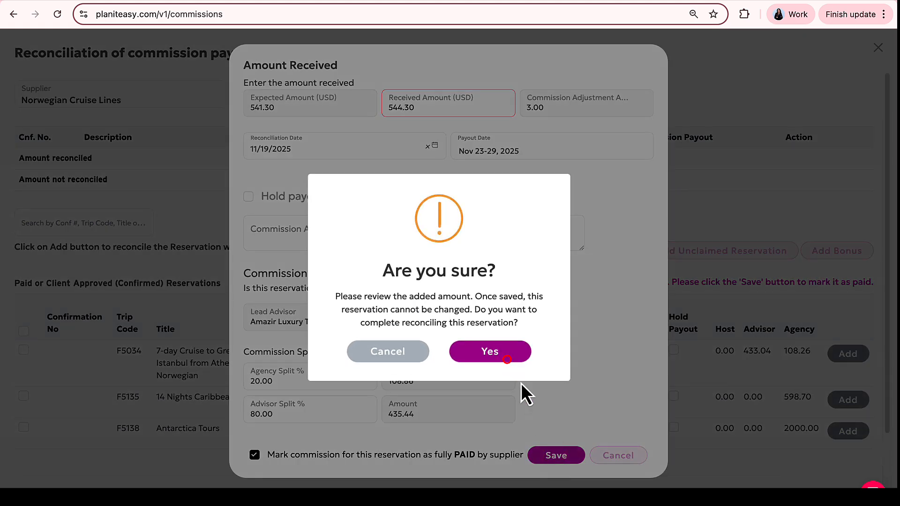
{"action": "left_click", "coordinate": [507, 361]}
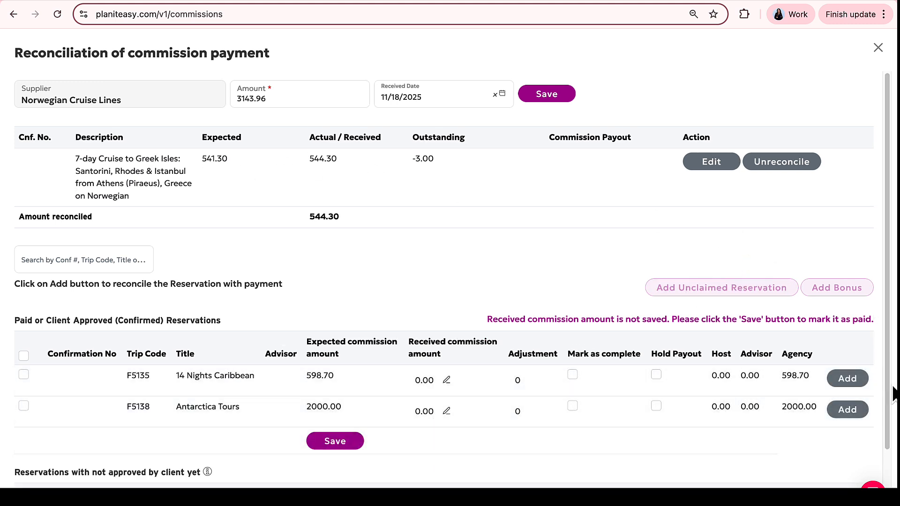
- Reconcile the 14 Nights Caribbean reservation at its full expected commission amount and confirm
{"action": "left_click", "coordinate": [844, 379]}
{"action": "left_click", "coordinate": [843, 379]}
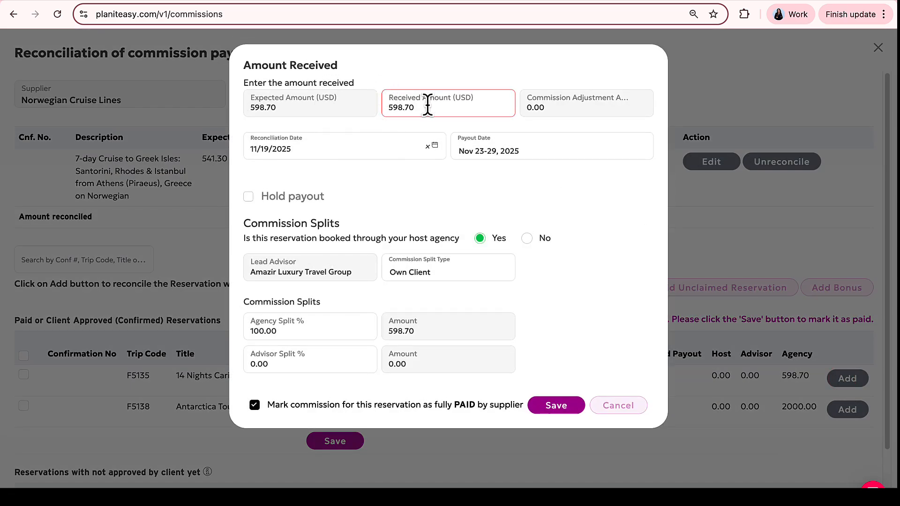
{"action": "left_click", "coordinate": [562, 406]}
{"action": "left_click", "coordinate": [564, 406]}
{"action": "left_click", "coordinate": [511, 355]}
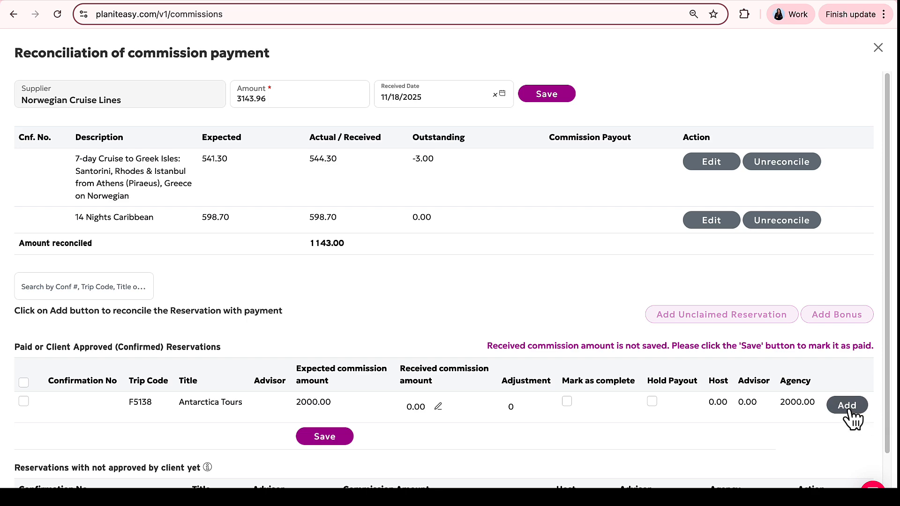
- Reconcile the Antarctica Tours reservation with a received amount of 2000.96 and confirm
{"action": "left_click", "coordinate": [847, 405]}
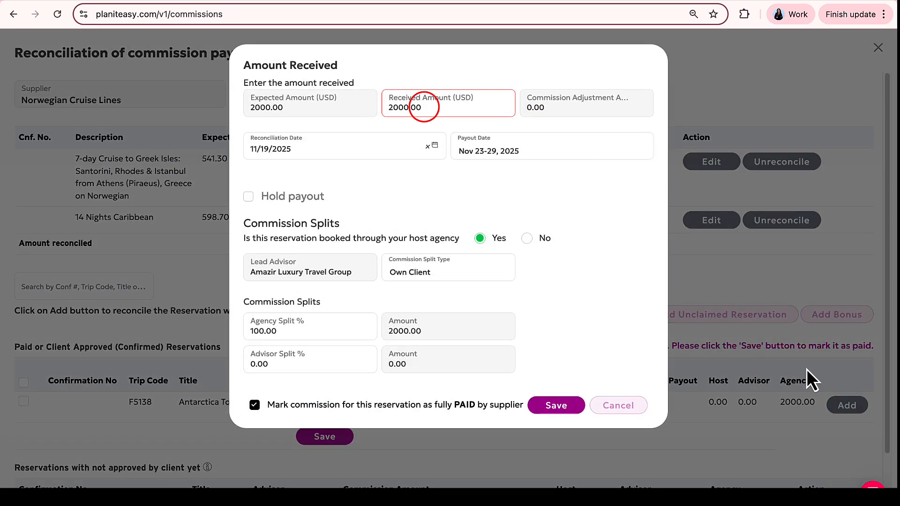
{"action": "left_click", "coordinate": [424, 107]}
{"action": "key", "text": "BackSpace"}
{"action": "key", "text": "BackSpace"}
{"action": "type", "text": "98"}
{"action": "key", "text": "BackSpace"}
{"action": "type", "text": "6"}
{"action": "left_click", "coordinate": [569, 415]}
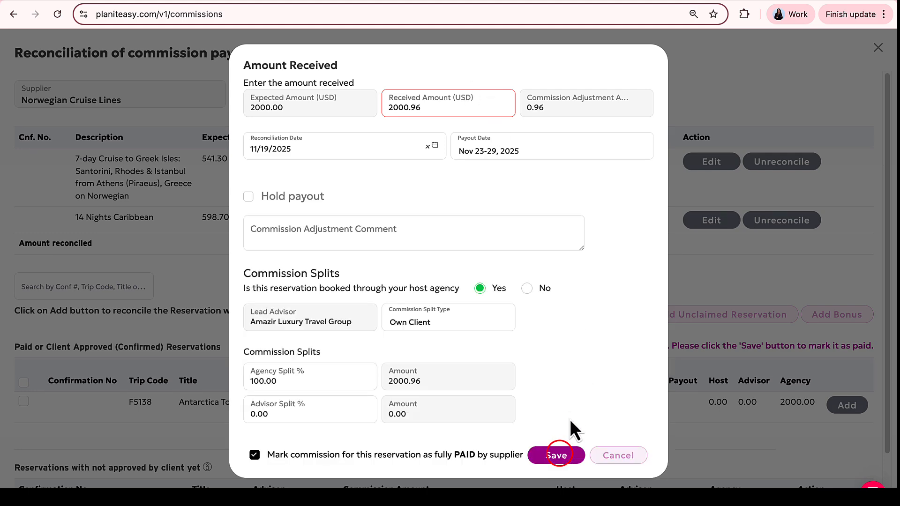
{"action": "left_click", "coordinate": [561, 455]}
{"action": "left_click", "coordinate": [508, 356]}
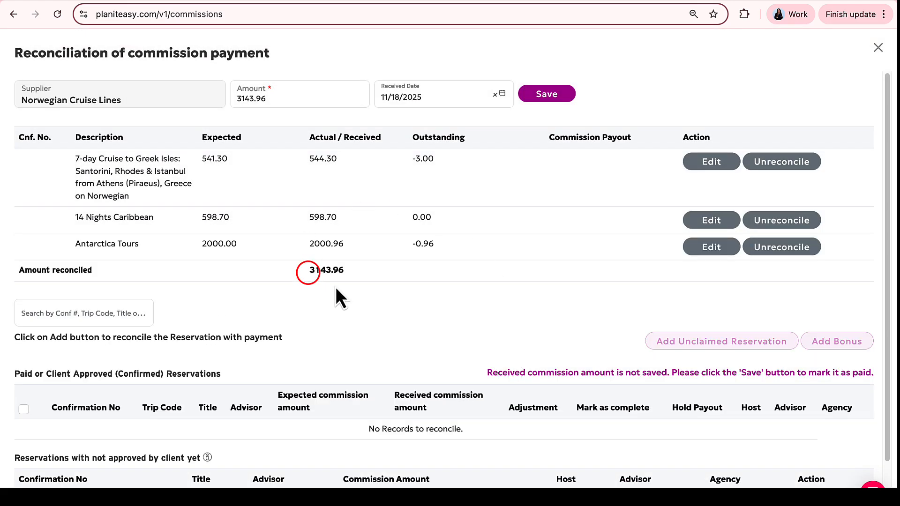
- Check the total amount reconciled against the payment amount, and save and close the Norwegian Cruise Lines reconciliation
{"action": "left_click_drag", "start_coordinate": [308, 274], "coordinate": [345, 277]}
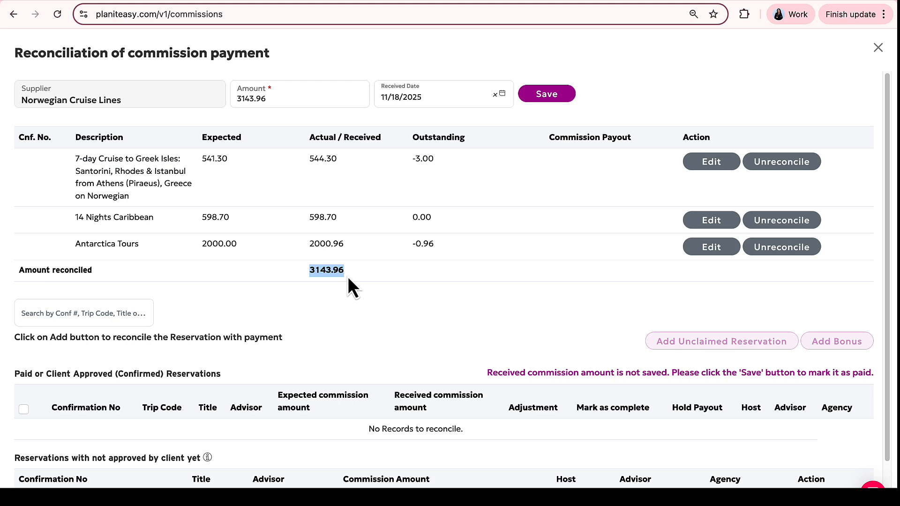
{"action": "left_click", "coordinate": [426, 279]}
{"action": "left_click_drag", "start_coordinate": [236, 99], "coordinate": [291, 96]}
{"action": "left_click", "coordinate": [505, 294]}
{"action": "scroll", "coordinate": [851, 464], "scroll_direction": "down", "scroll_amount": 1}
{"action": "scroll", "coordinate": [703, 394], "scroll_direction": "up", "scroll_amount": 1}
{"action": "left_click", "coordinate": [565, 92]}
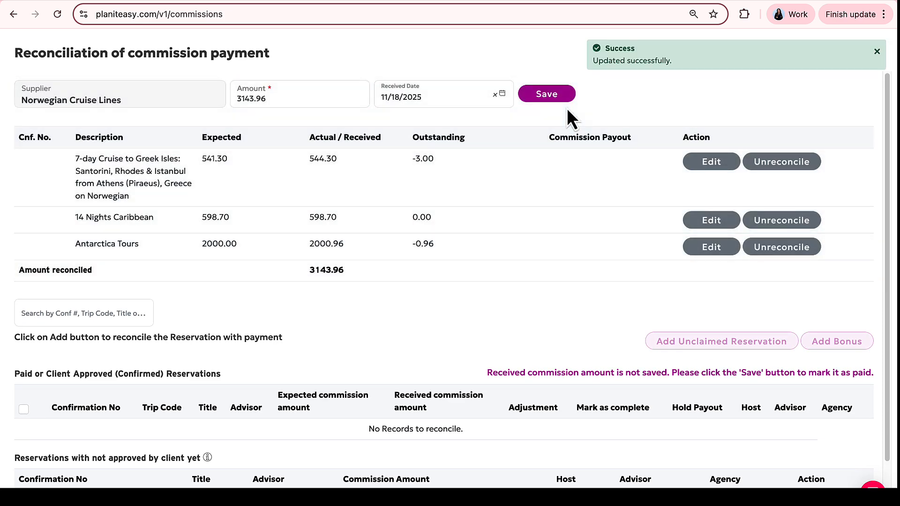
{"action": "left_click", "coordinate": [877, 51]}
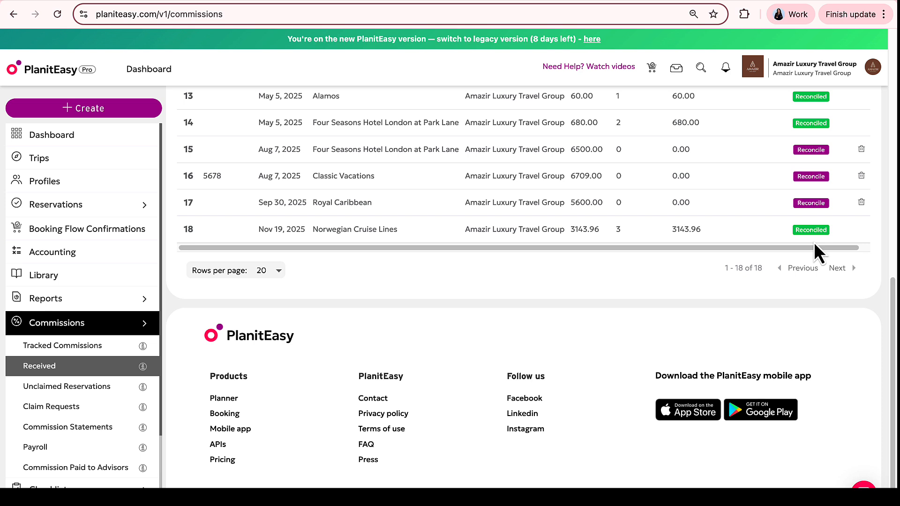
- View the commission payroll for the advisors and return to the list of received commission payments
{"action": "left_click", "coordinate": [48, 451]}
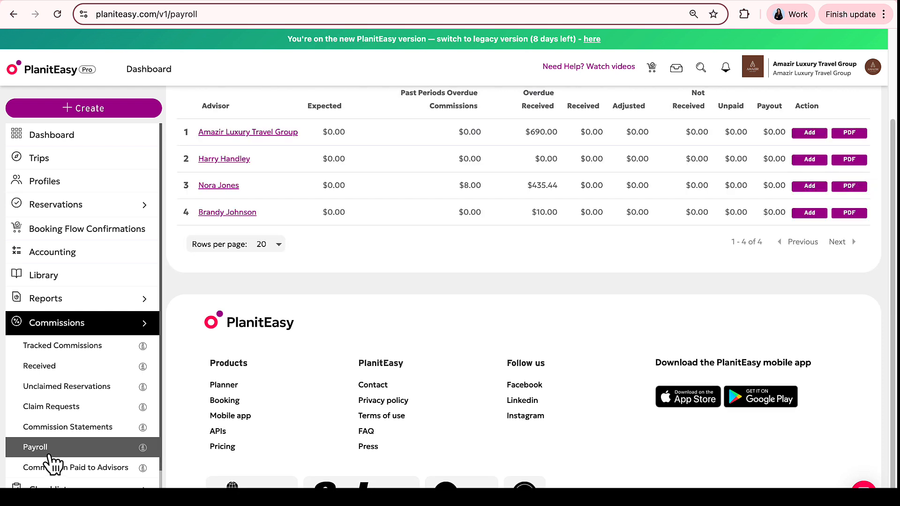
{"action": "left_click", "coordinate": [54, 369]}
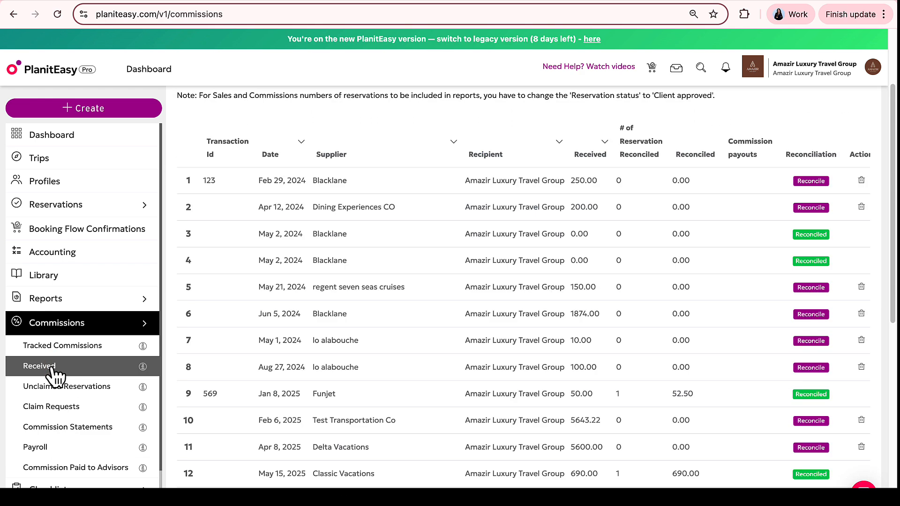
{"action": "scroll", "coordinate": [388, 316], "scroll_direction": "up", "scroll_amount": 3}
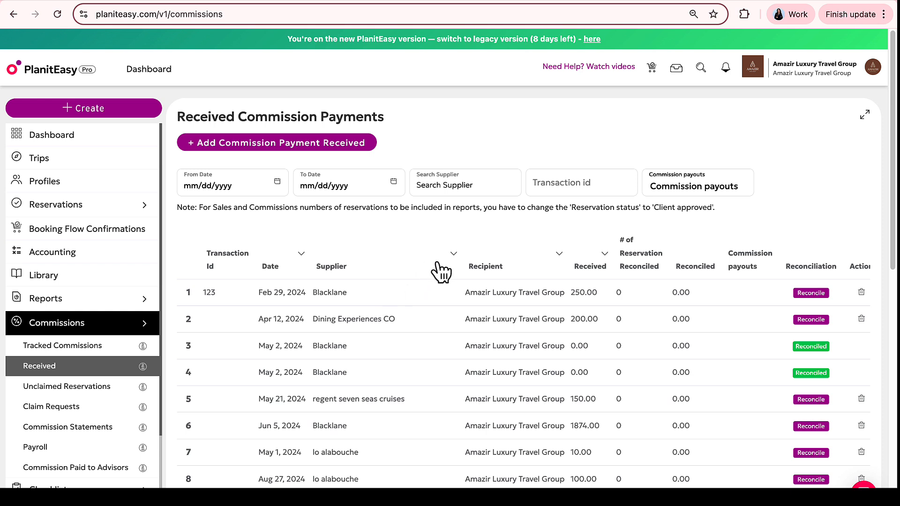
- Switch to the commissions in Accounting and list only the unpaid ones, excluding those not due
{"action": "left_click", "coordinate": [274, 1]}
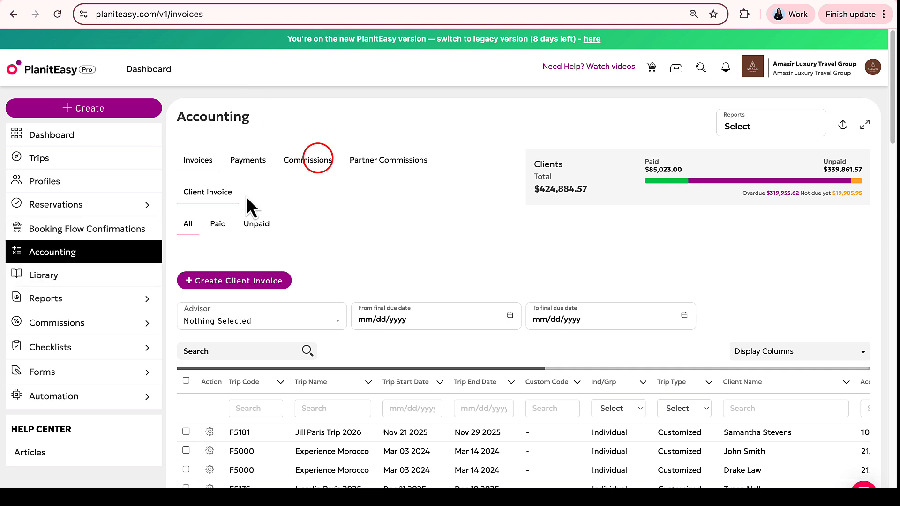
{"action": "left_click", "coordinate": [317, 161]}
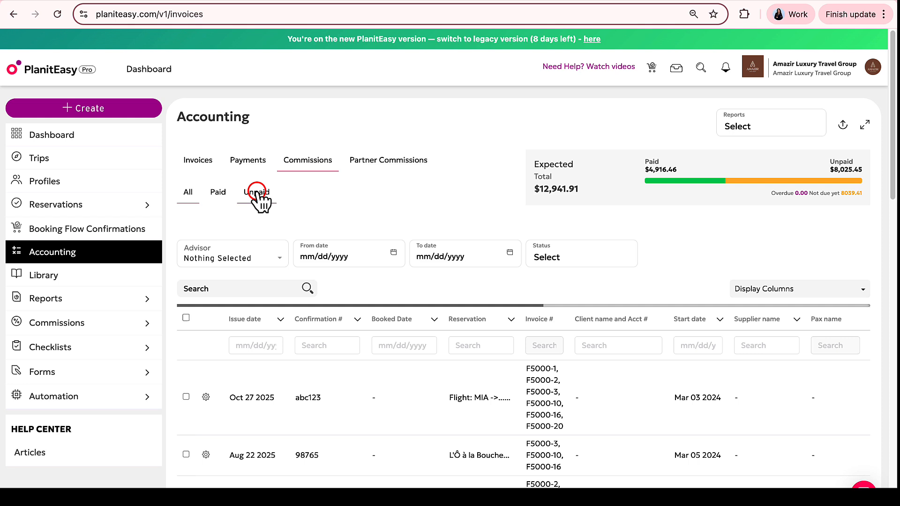
{"action": "left_click", "coordinate": [257, 194]}
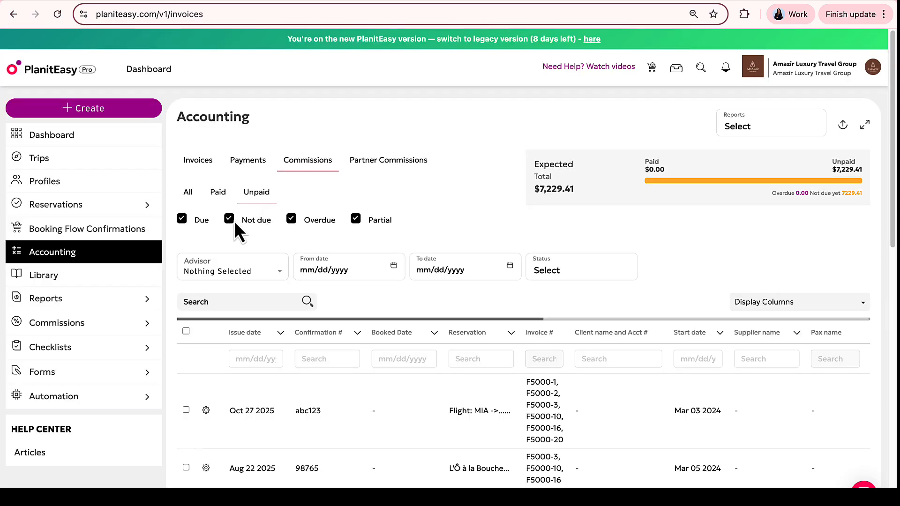
{"action": "left_click", "coordinate": [229, 219]}
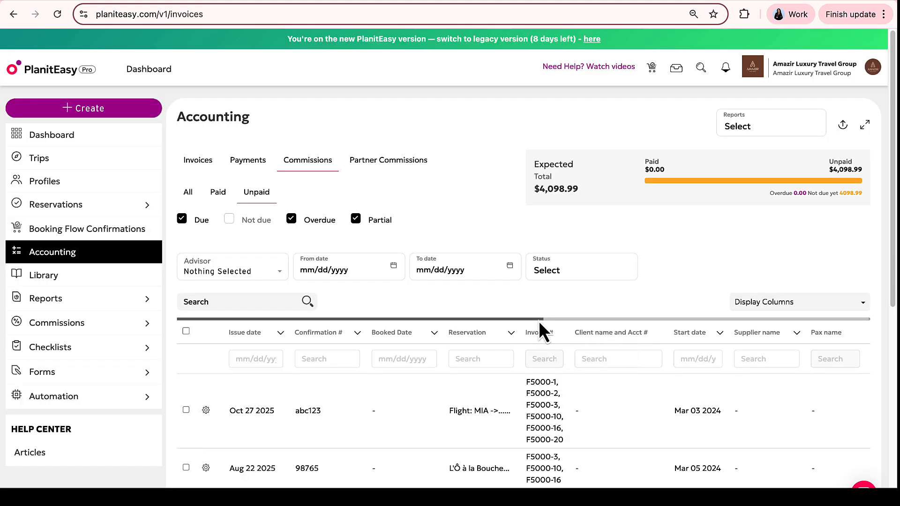
- Open the American Airlines flight reservation (JAX to ATL) for editing and go to its payment and commission details
{"action": "scroll", "coordinate": [457, 404], "scroll_direction": "down", "scroll_amount": 4}
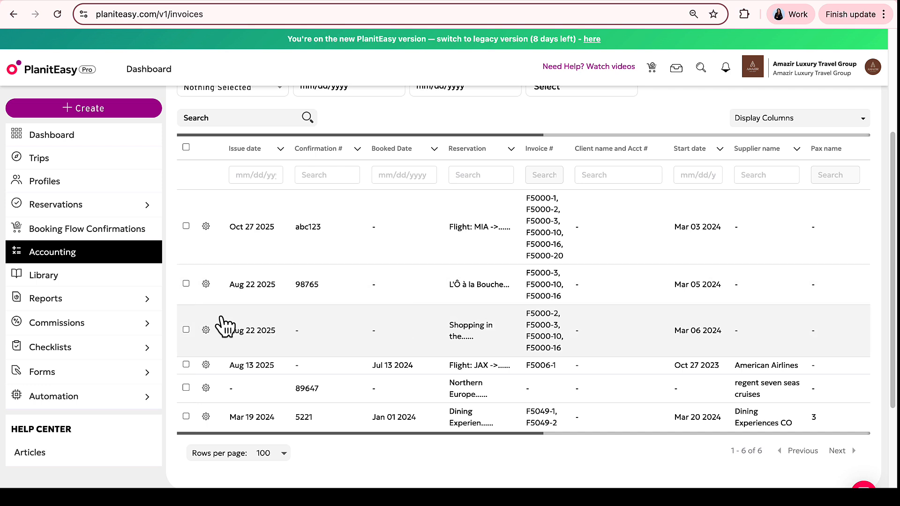
{"action": "left_click", "coordinate": [205, 364]}
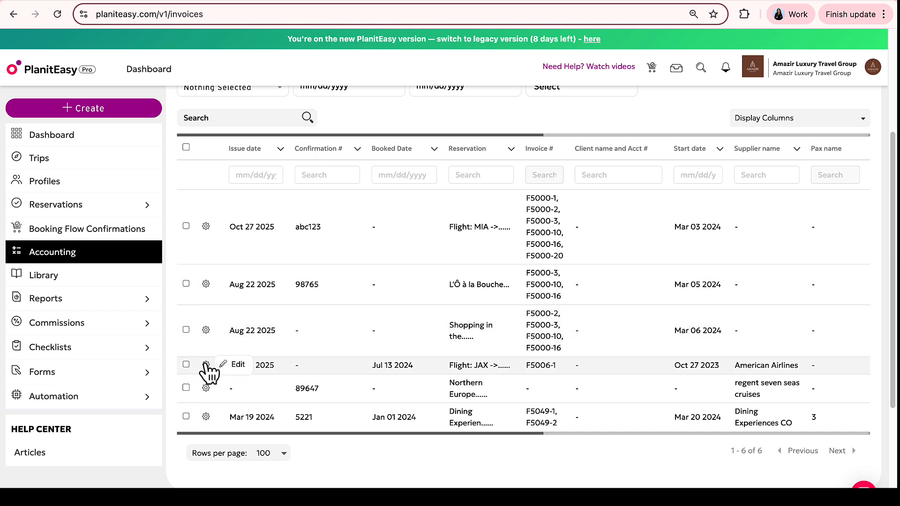
{"action": "left_click", "coordinate": [234, 365]}
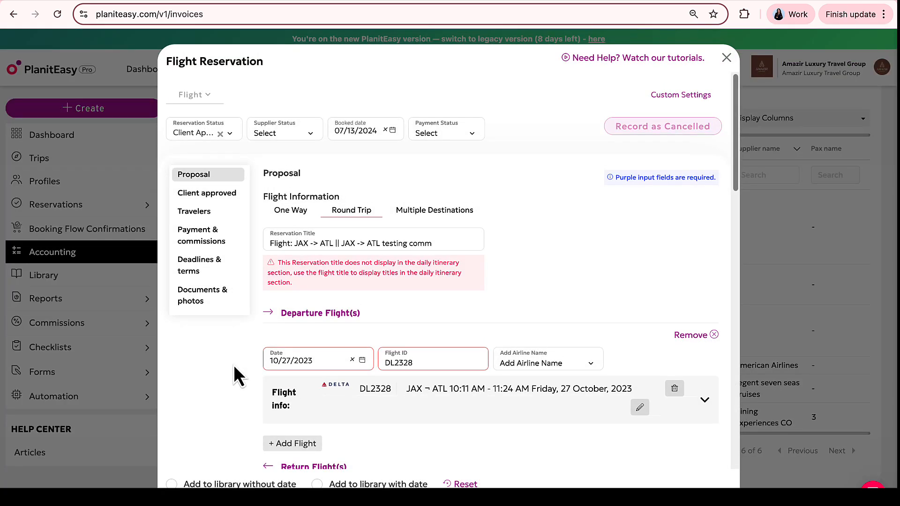
{"action": "left_click", "coordinate": [202, 239]}
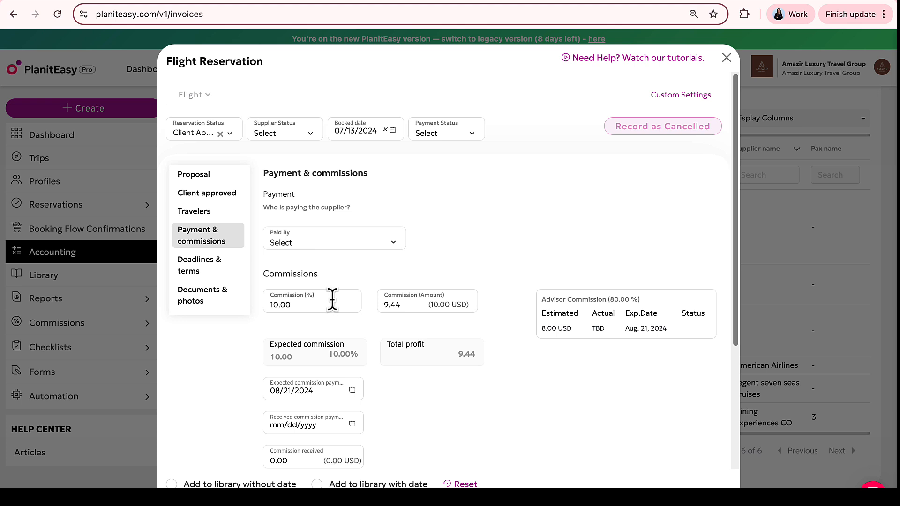
{"action": "scroll", "coordinate": [335, 375], "scroll_direction": "down", "scroll_amount": 1}
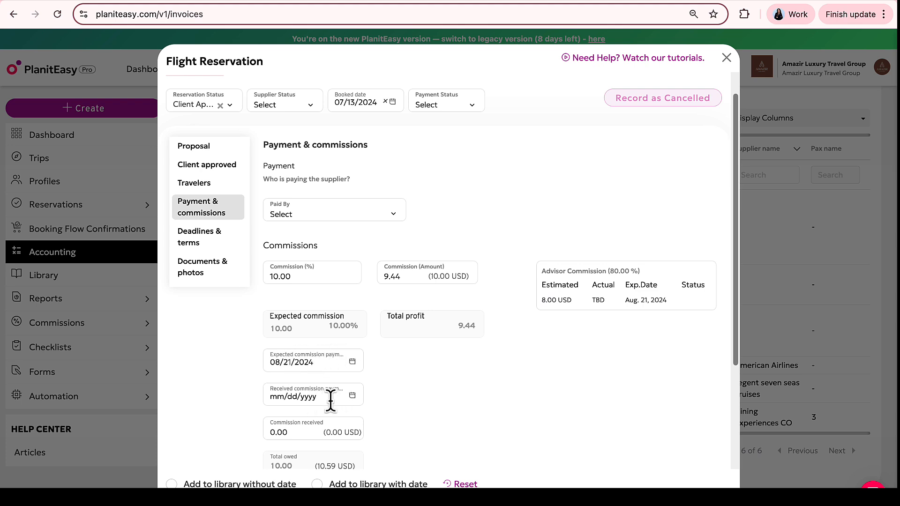
- Set the flight reservation's received commission payment date to 11/12/2025
{"action": "left_click", "coordinate": [341, 380]}
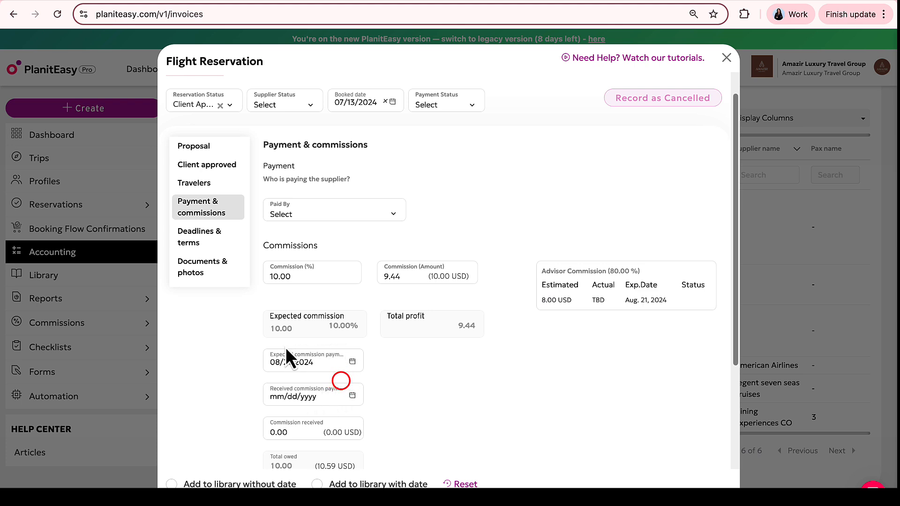
{"action": "left_click", "coordinate": [329, 396]}
{"action": "scroll", "coordinate": [338, 394], "scroll_direction": "down", "scroll_amount": 3}
{"action": "left_click", "coordinate": [339, 373]}
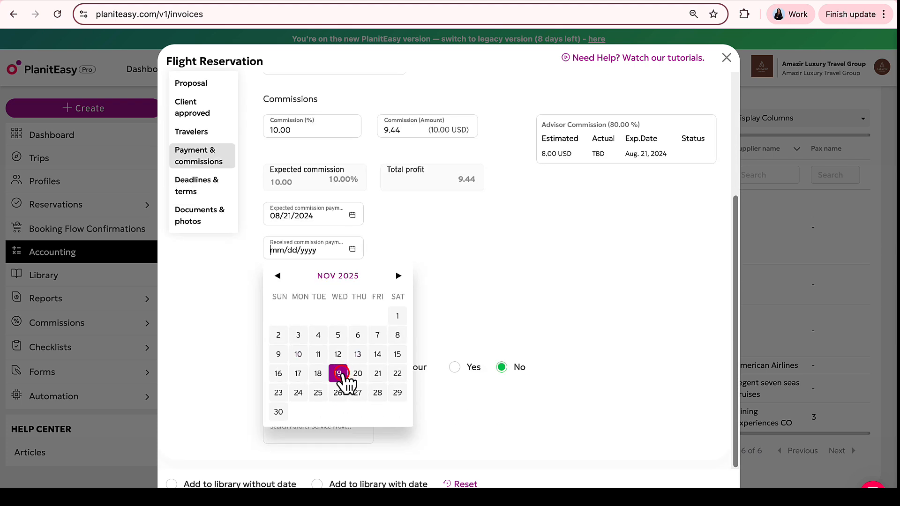
{"action": "left_click", "coordinate": [322, 252]}
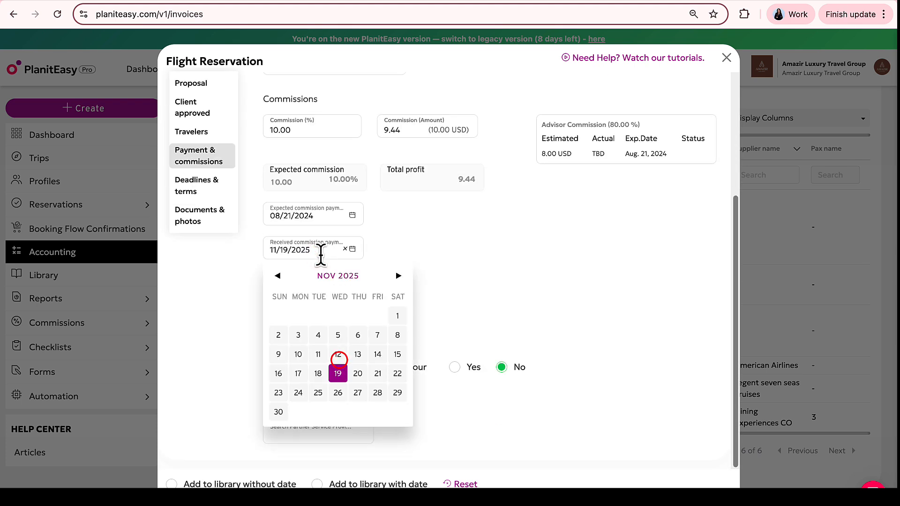
{"action": "left_click", "coordinate": [338, 360]}
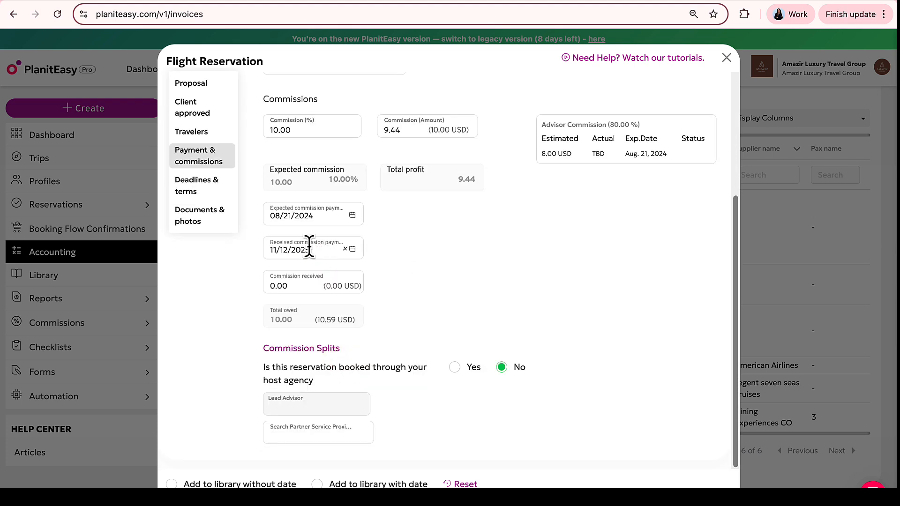
- Enter 10.10 as the commission received for the flight reservation, review the commission figures, and save the reservation
{"action": "left_click", "coordinate": [298, 284]}
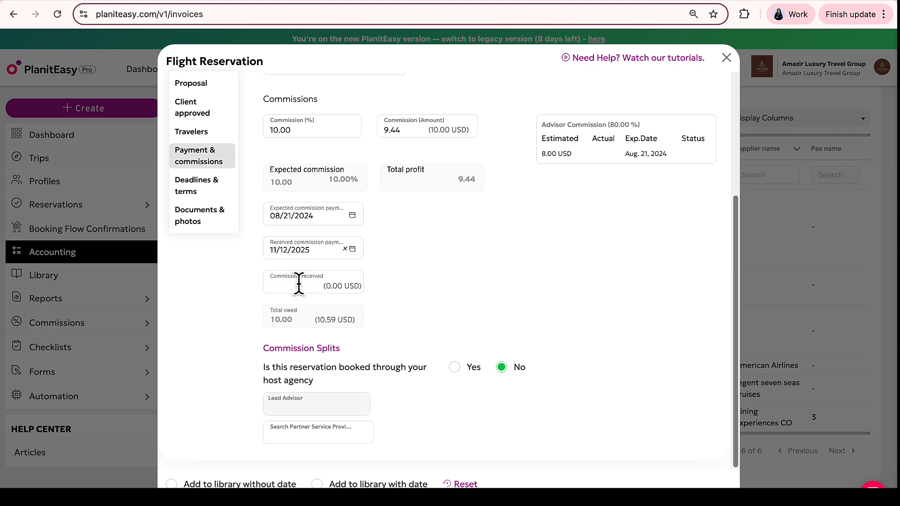
{"action": "type", "text": "10.1"}
{"action": "left_click", "coordinate": [475, 267]}
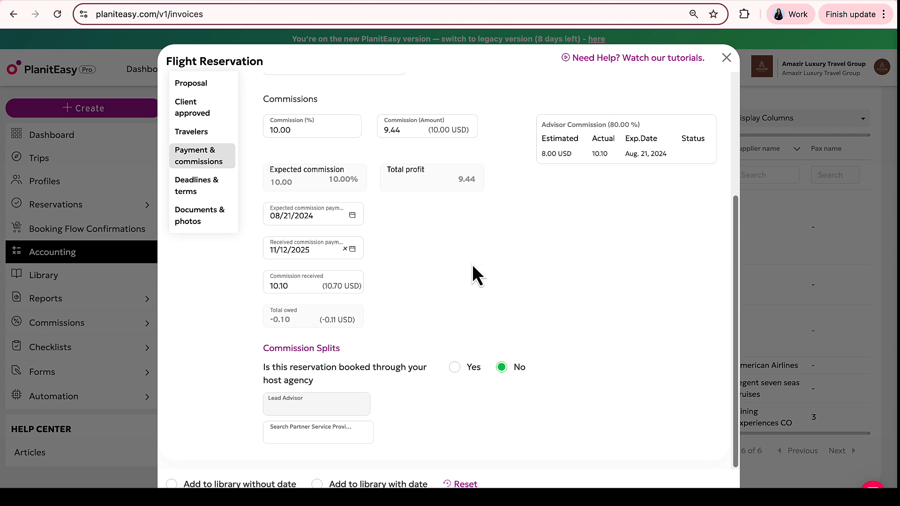
{"action": "scroll", "coordinate": [485, 245], "scroll_direction": "up", "scroll_amount": 1}
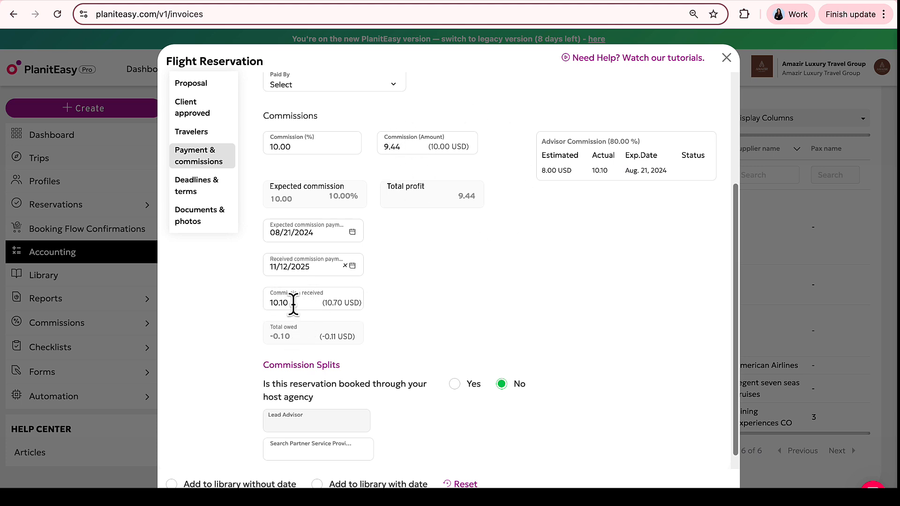
{"action": "scroll", "coordinate": [701, 387], "scroll_direction": "down", "scroll_amount": 1}
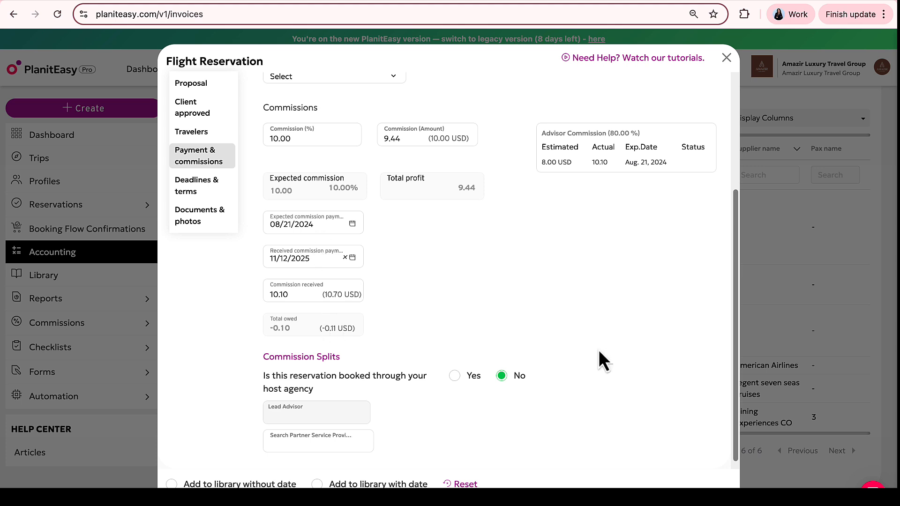
{"action": "scroll", "coordinate": [696, 464], "scroll_direction": "down", "scroll_amount": 1}
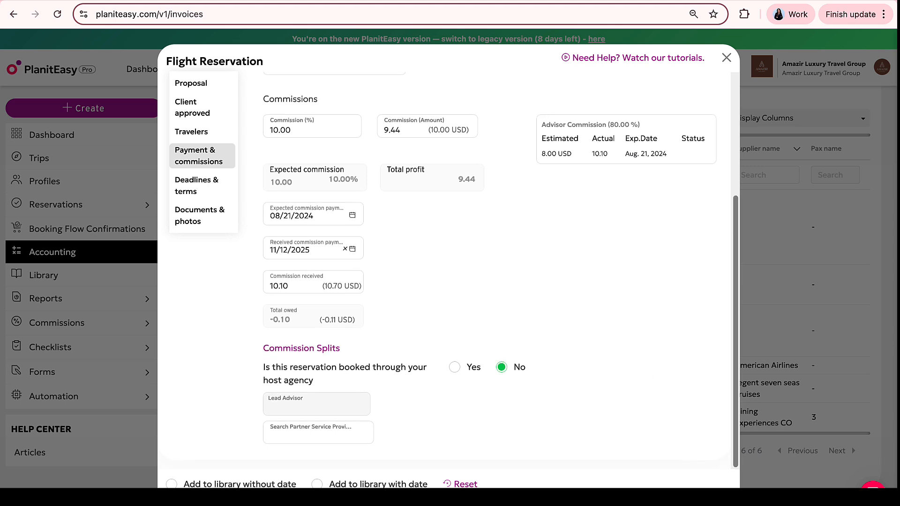
{"action": "left_click", "coordinate": [696, 493]}
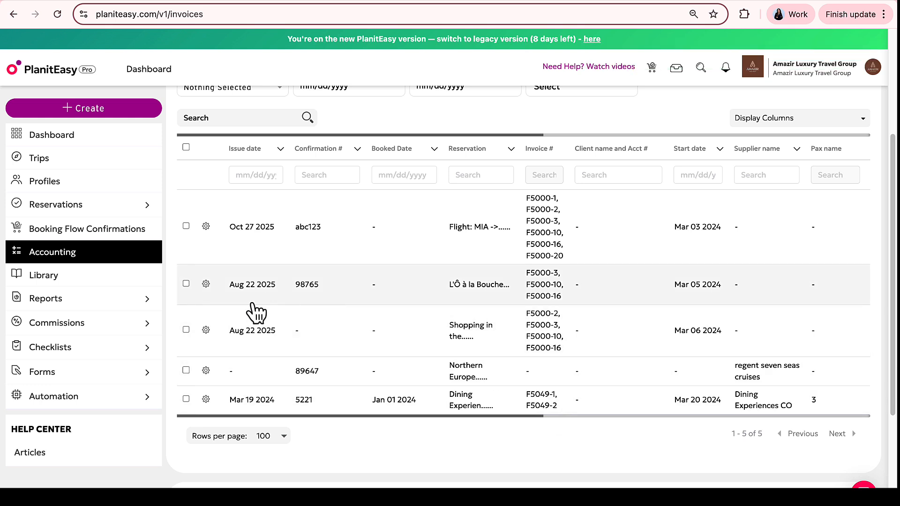
- Open the Northern Europe Luxury Cruise reservation from the unpaid commissions and check its booking supplier in the client approved details
{"action": "mouse_move", "coordinate": [206, 287]}
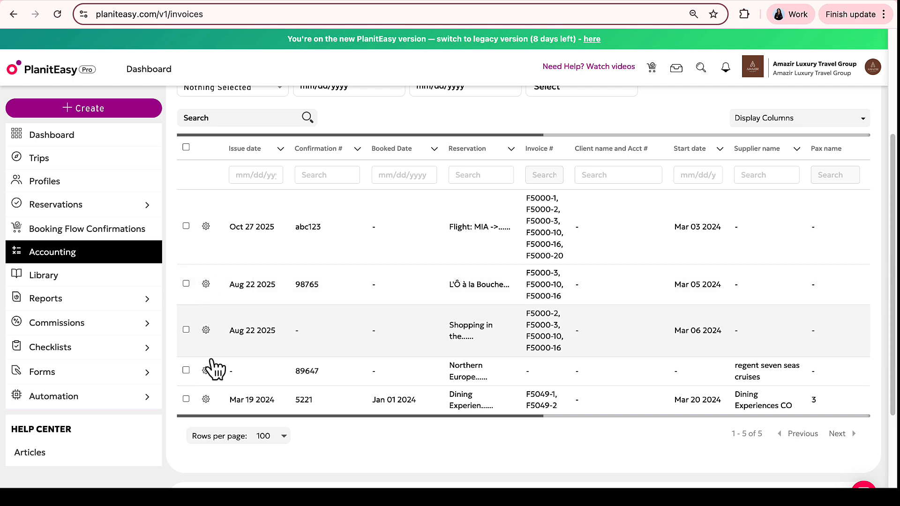
{"action": "left_click", "coordinate": [232, 370]}
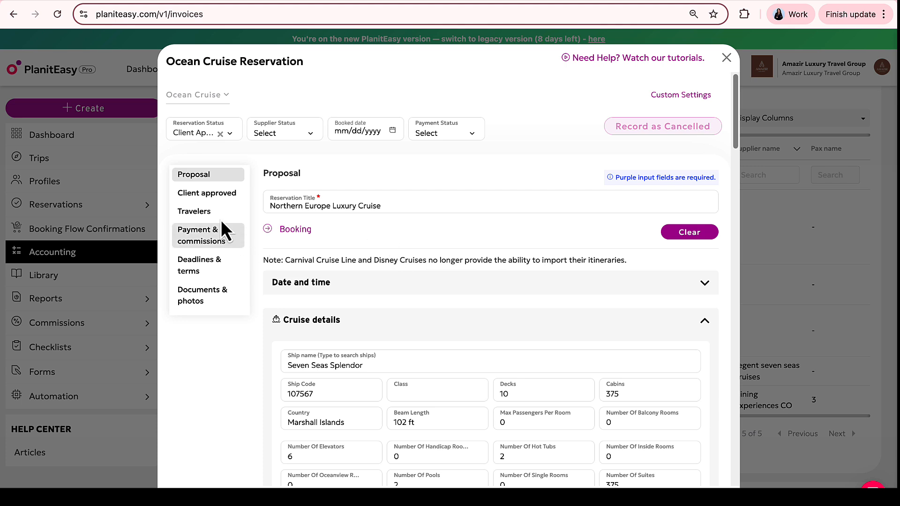
{"action": "left_click", "coordinate": [210, 194]}
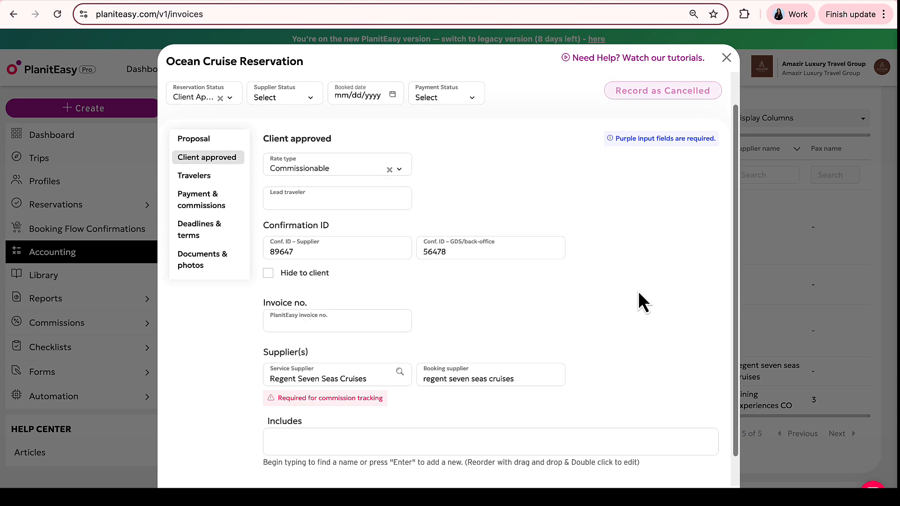
{"action": "scroll", "coordinate": [639, 294], "scroll_direction": "down", "scroll_amount": 2}
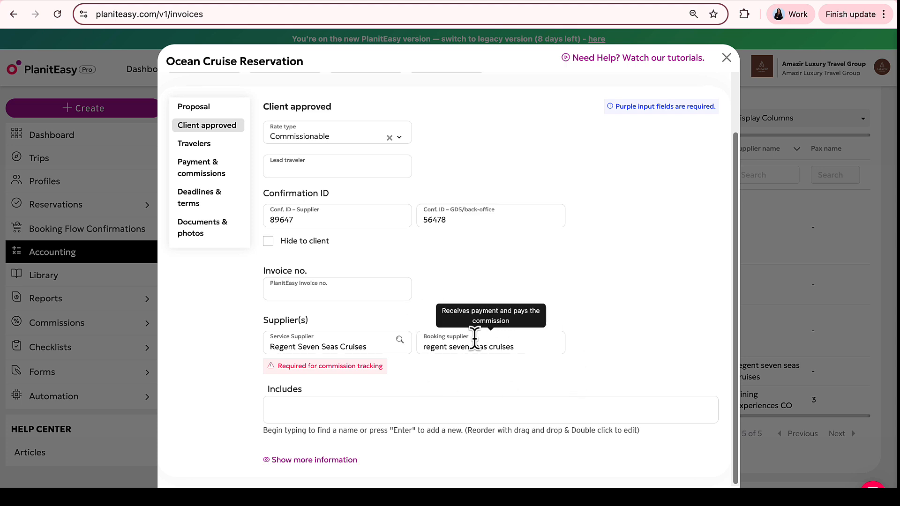
{"action": "left_click_drag", "start_coordinate": [424, 347], "coordinate": [530, 347]}
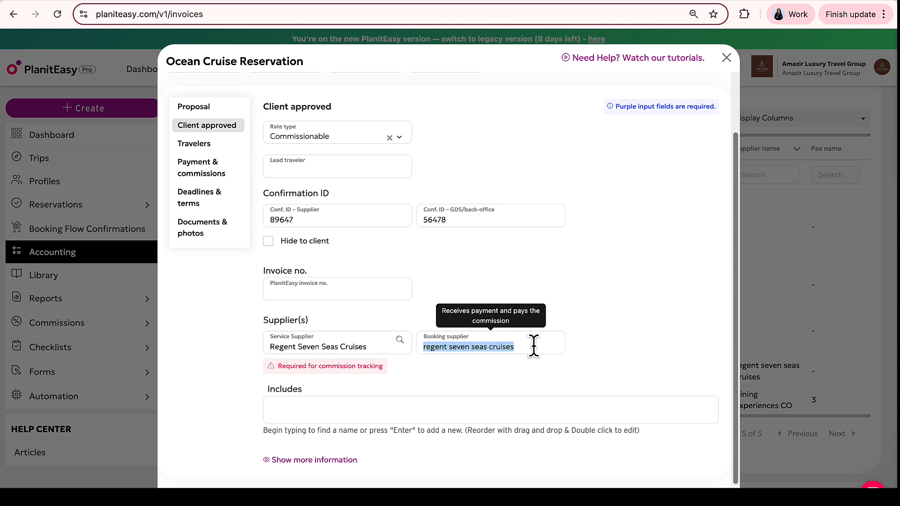
{"action": "left_click", "coordinate": [600, 316]}
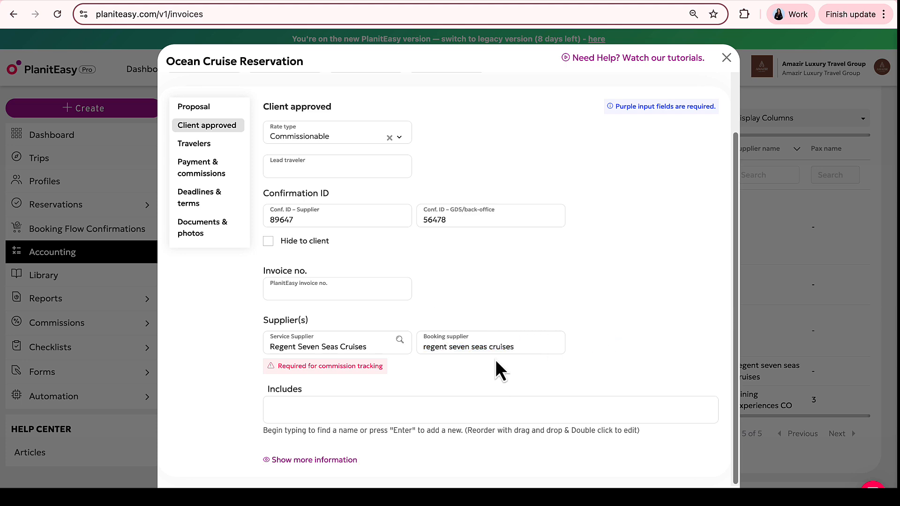
- Look up the Norwegian Cruise Lines entry in the received commission payments and return to the open cruise reservation
{"action": "left_click", "coordinate": [104, 1]}
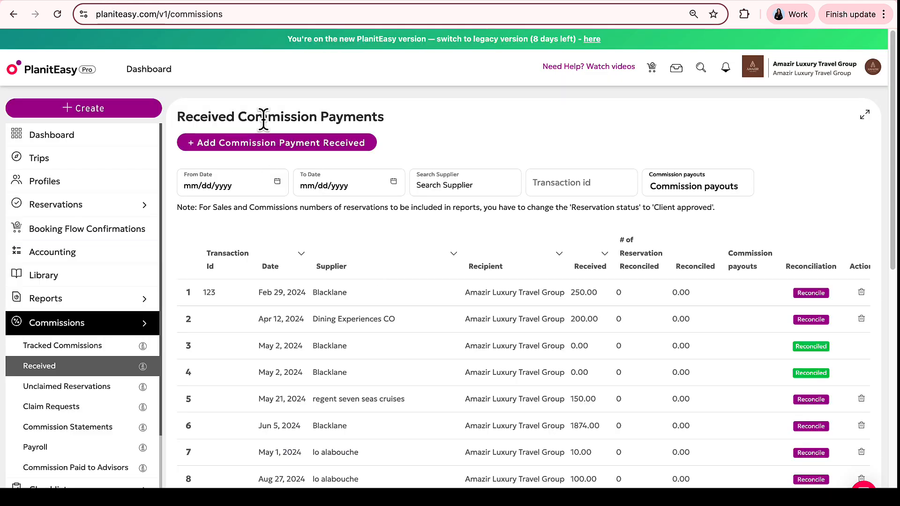
{"action": "scroll", "coordinate": [422, 272], "scroll_direction": "down", "scroll_amount": 10}
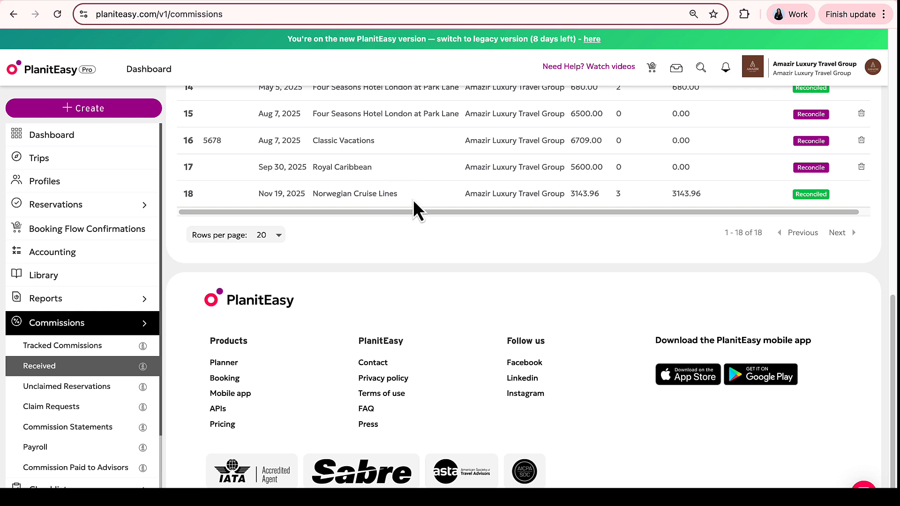
{"action": "left_click", "coordinate": [247, 1]}
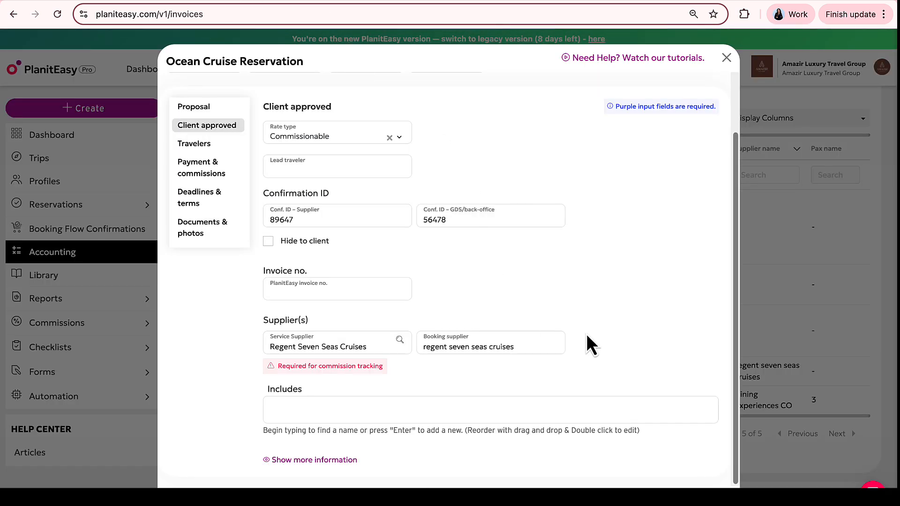